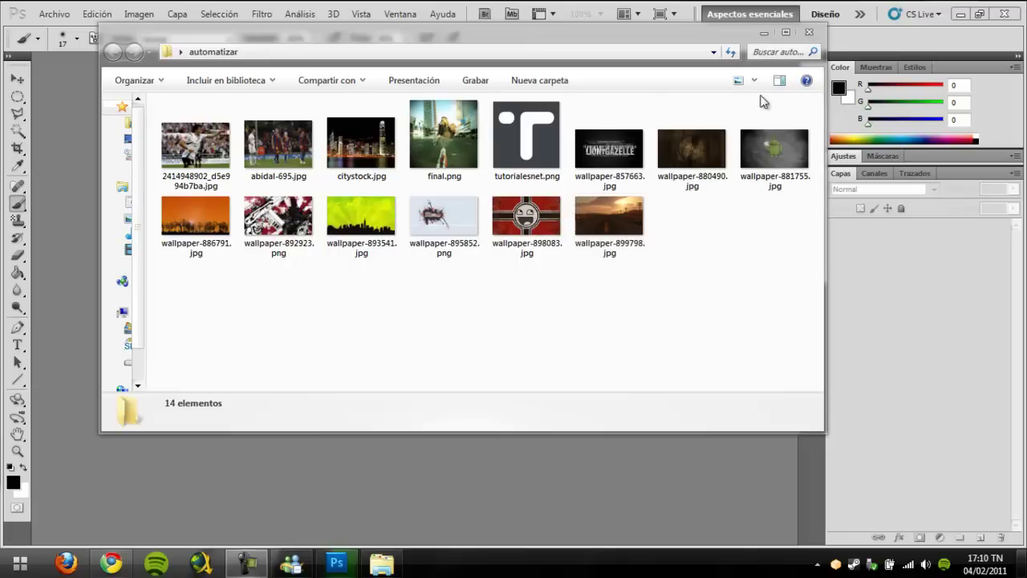
Minimize the automatizar folder window in Explorer so Photoshop's empty workspace shows
click(764, 33)
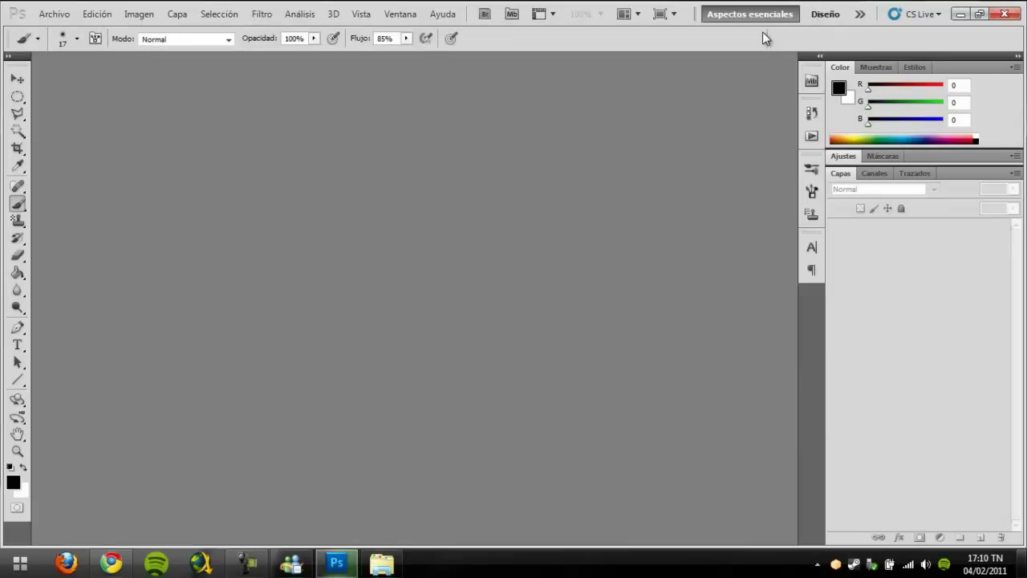
Show the Acciones panel and open wallpaper-886791.jpg, leaving its colour profile unmanaged
click(811, 136)
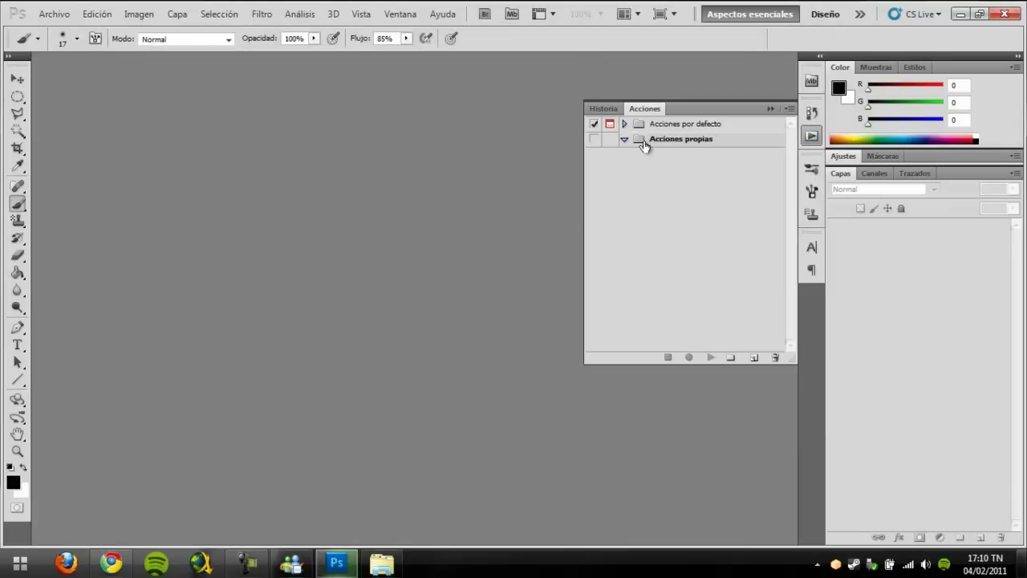
key(ctrl+o)
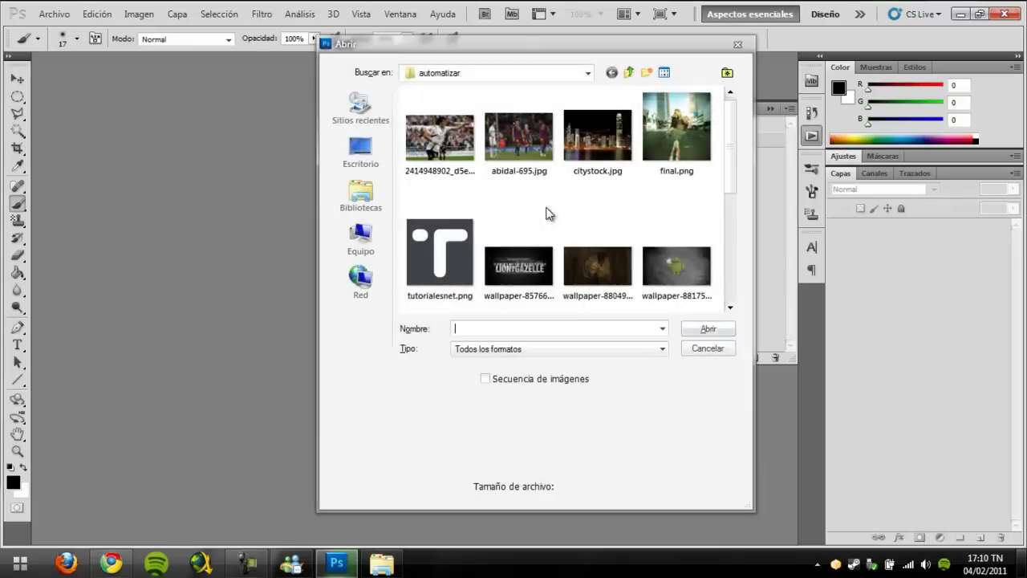
drag(730, 158, 733, 221)
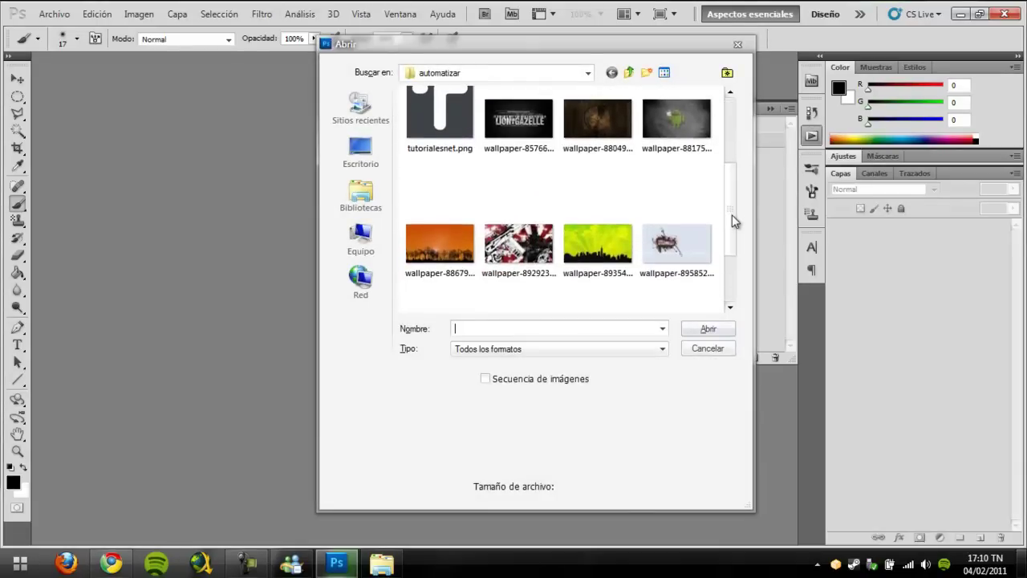
double_click(452, 265)
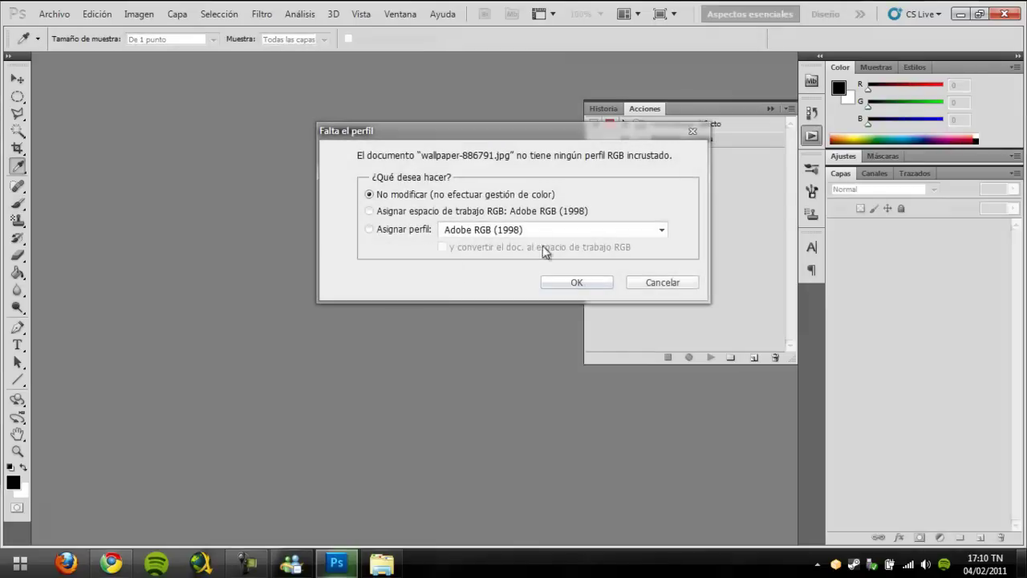
click(574, 283)
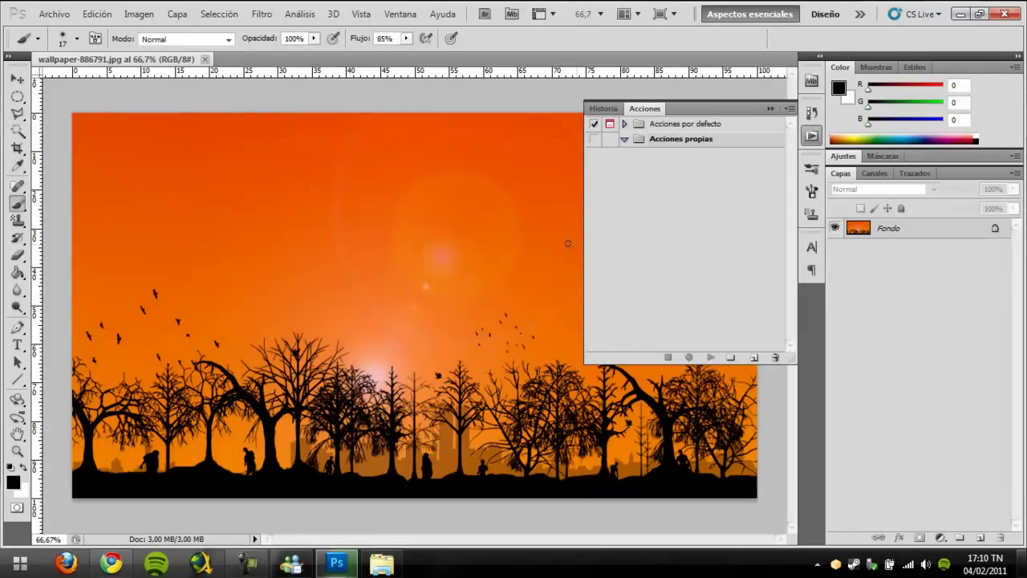
Create the action 'B/N con marco' in the Acciones propias set and begin recording
click(724, 286)
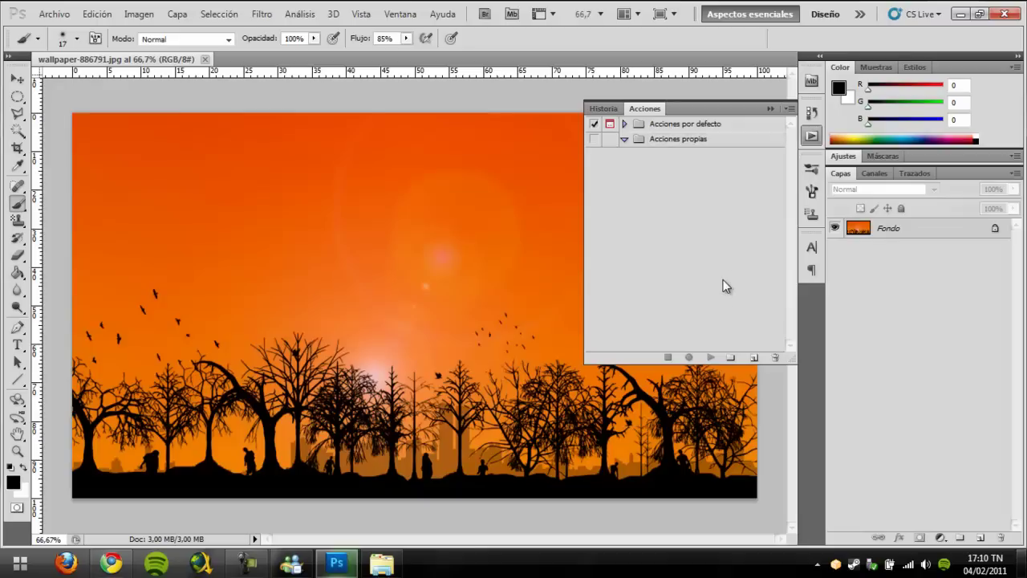
click(751, 358)
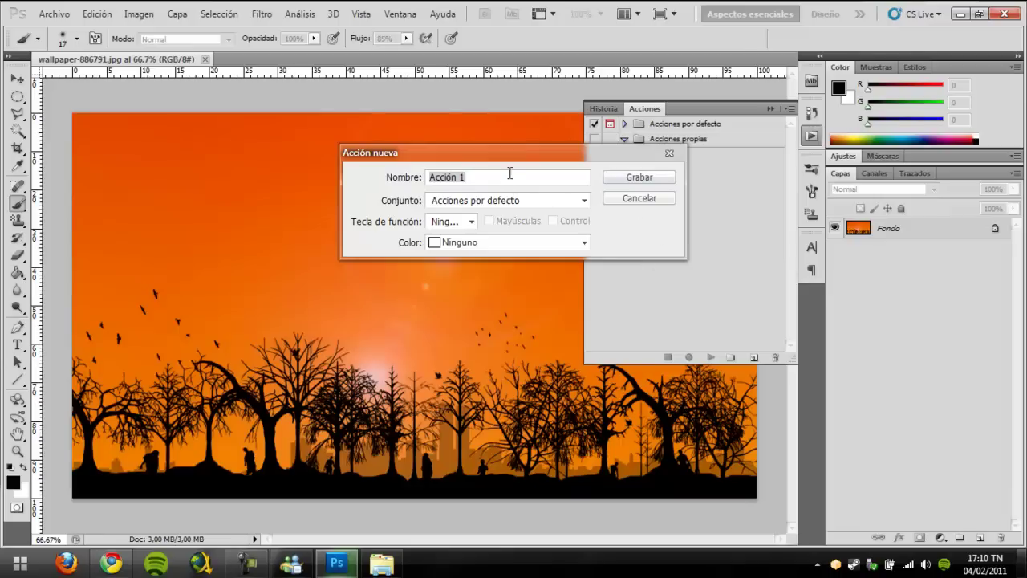
click(575, 175)
drag(573, 177, 374, 198)
text(B/N con marco)
key(Return)
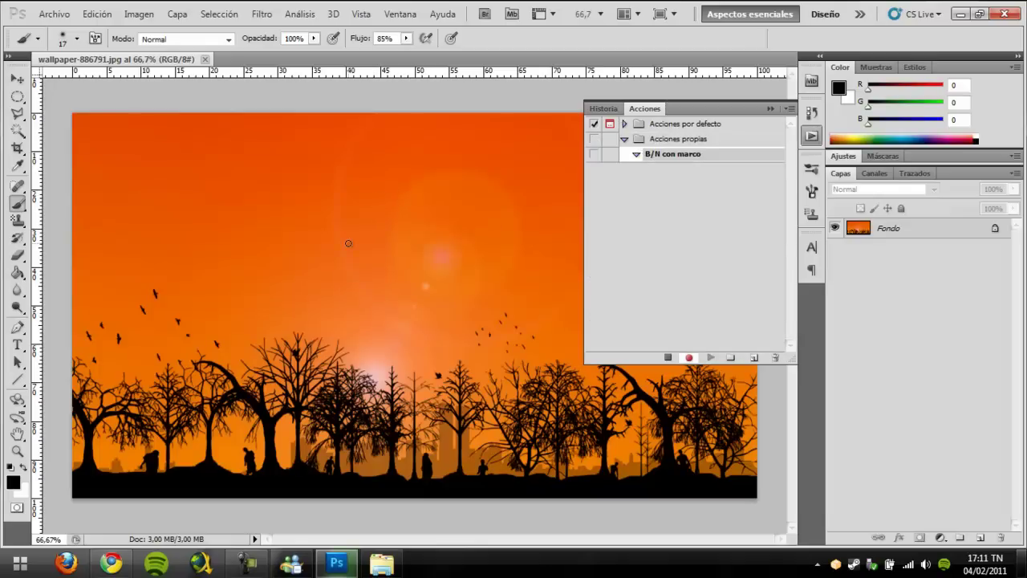
Convert the wallpaper to black and white with the default Blanco y negro settings
click(139, 13)
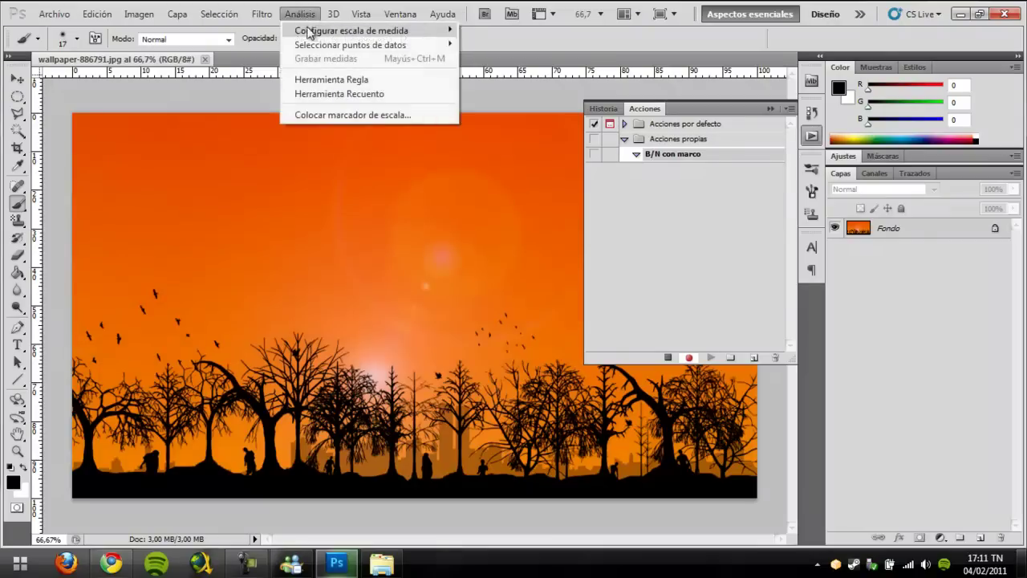
mouse_move(148, 51)
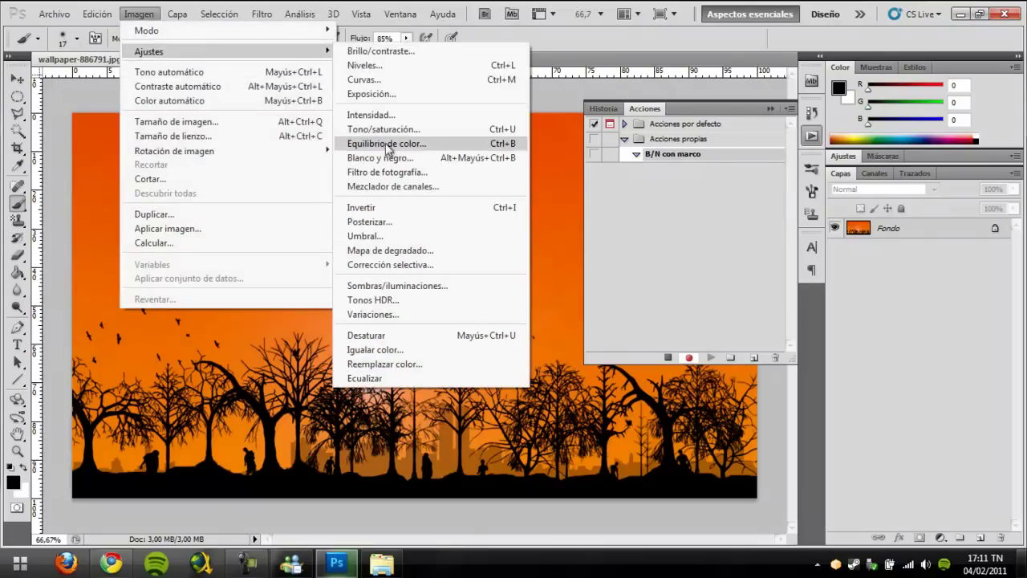
click(409, 154)
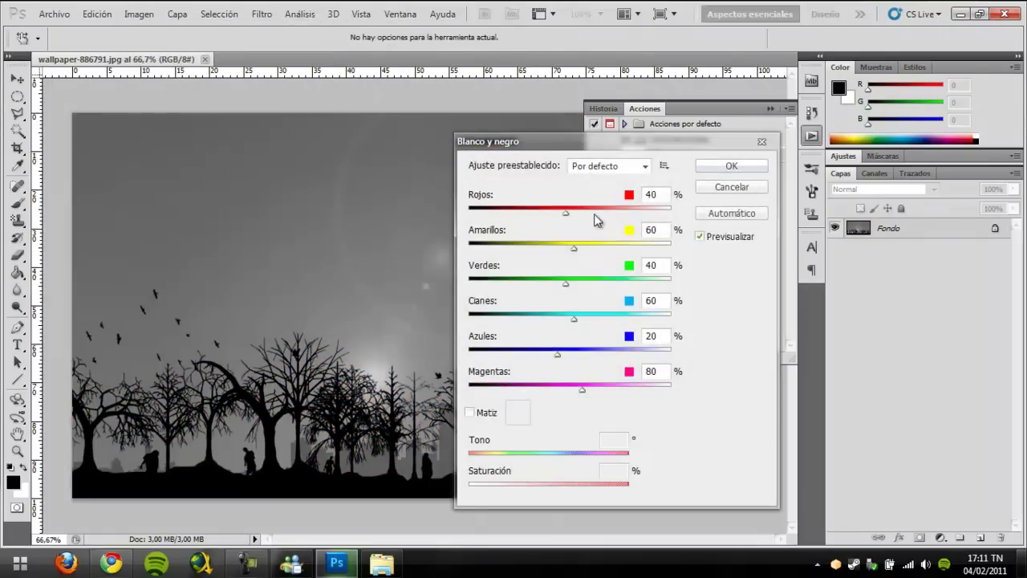
click(743, 171)
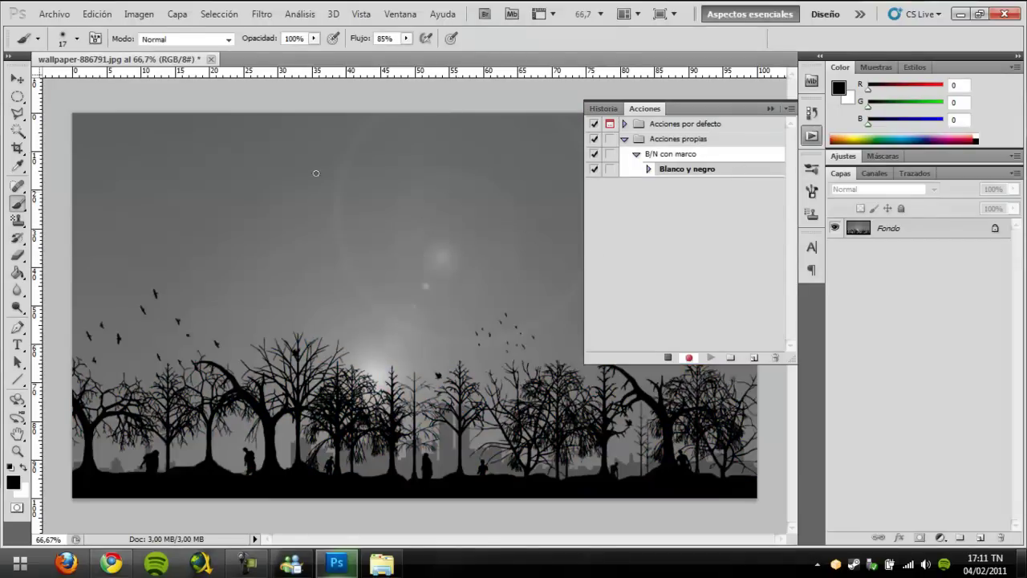
On new layer Capa 1, Magic Wand-select the image, stroke it 2 px black, then deselect
click(979, 538)
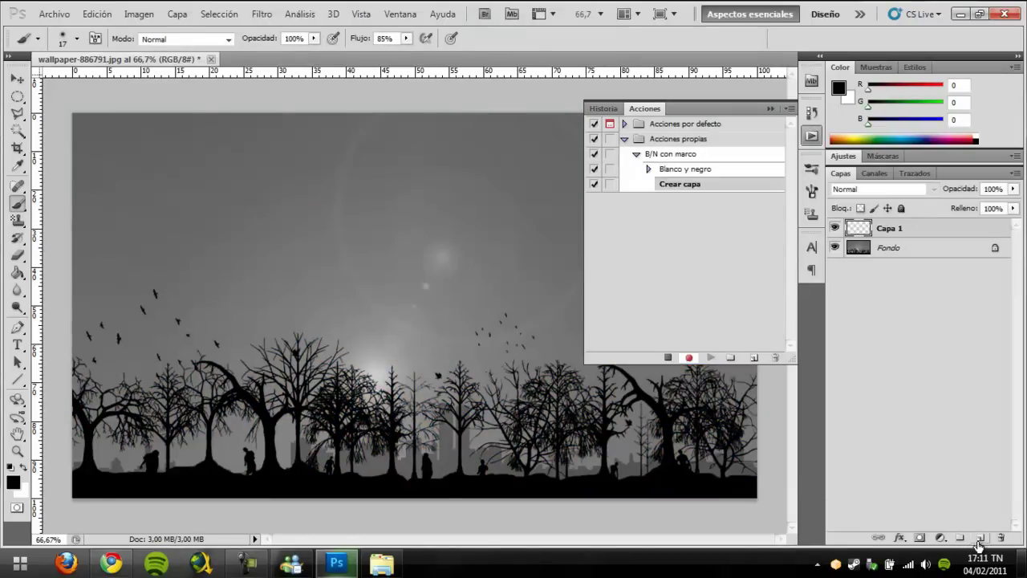
click(18, 130)
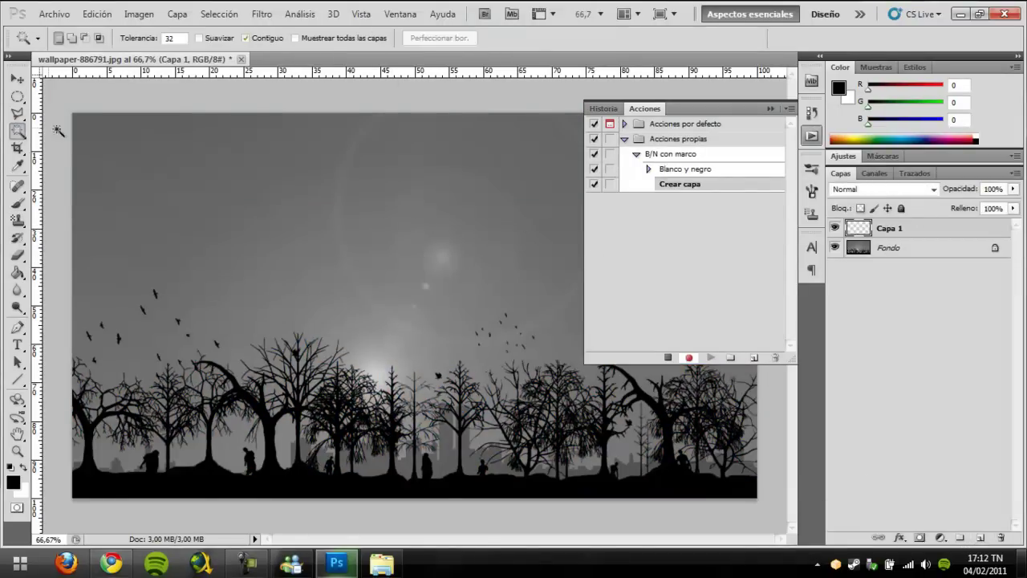
click(80, 141)
click(97, 14)
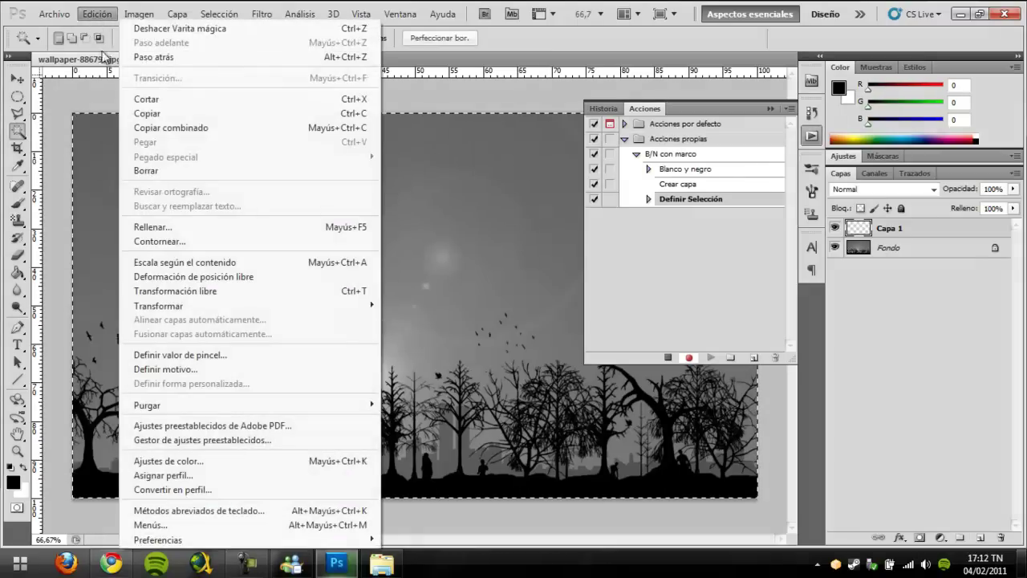
click(165, 241)
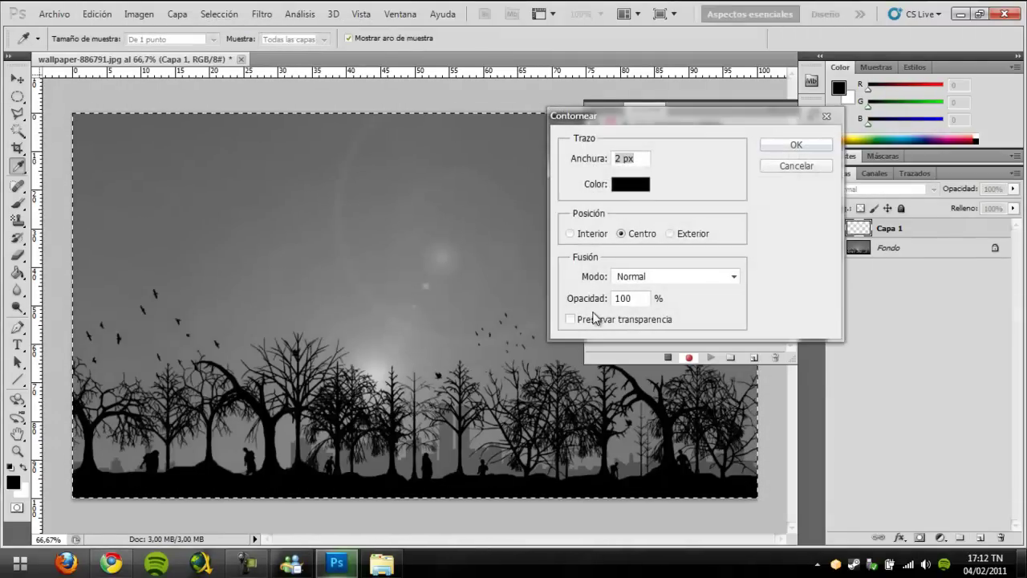
click(794, 144)
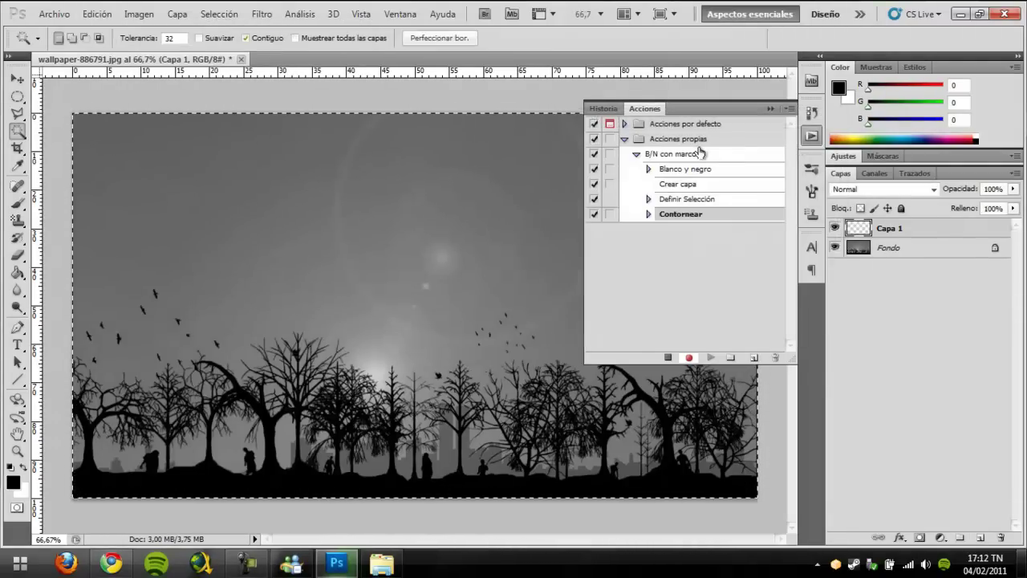
key(ctrl+d)
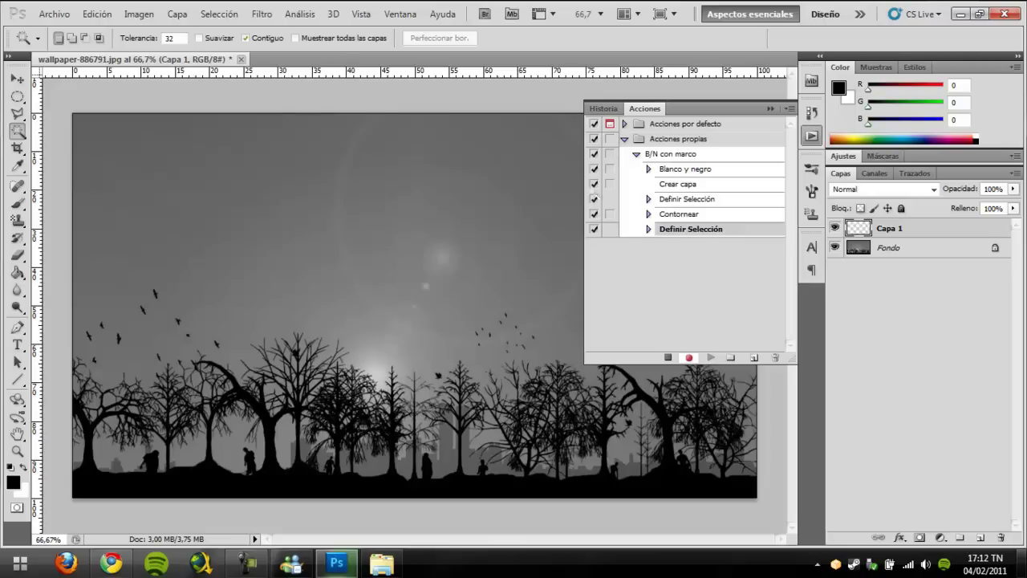
Save 'wallpaper-886791 copia.jpg' as a quality-11 JPEG copy in the automatizar folder
click(55, 14)
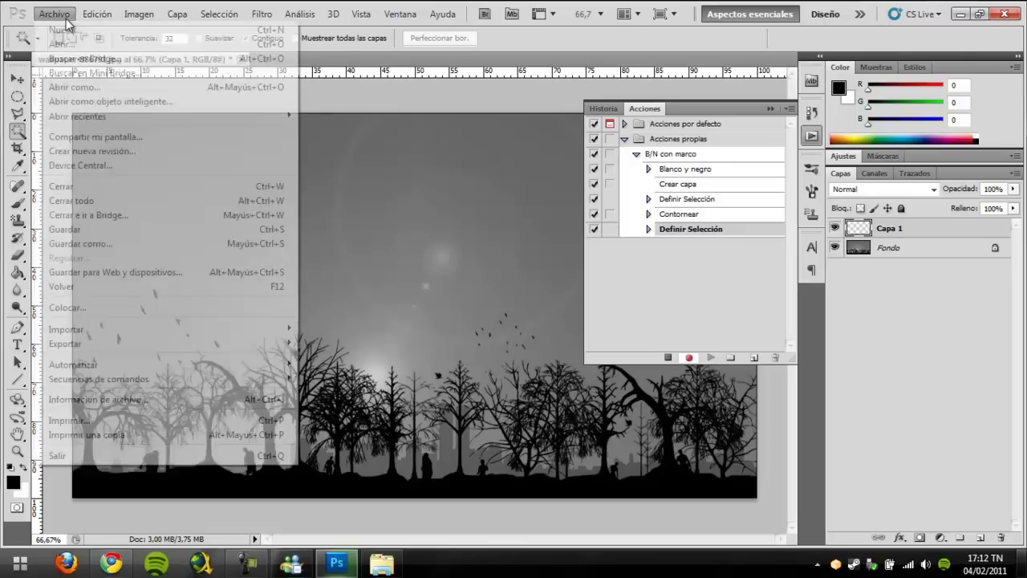
click(104, 245)
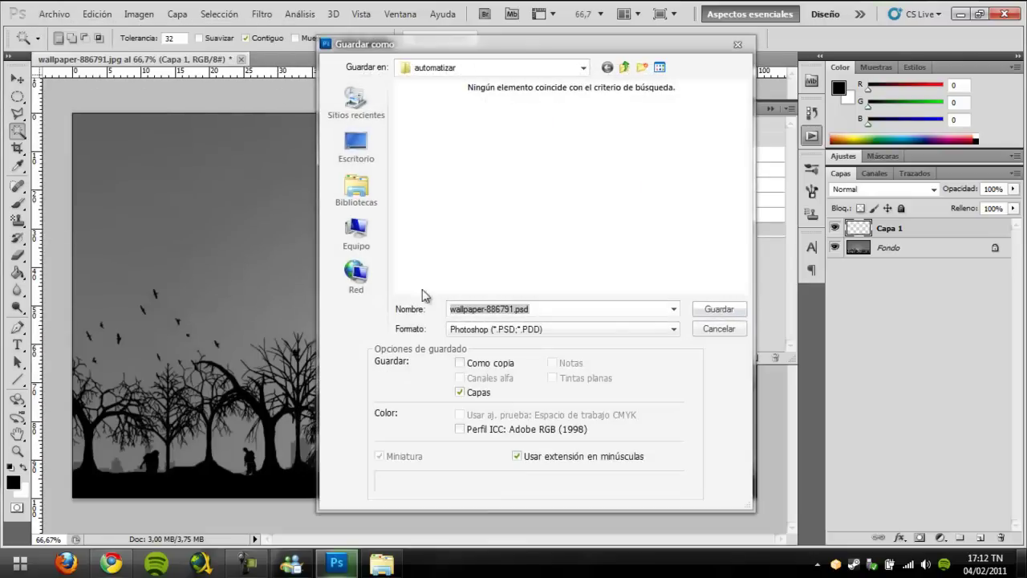
click(605, 328)
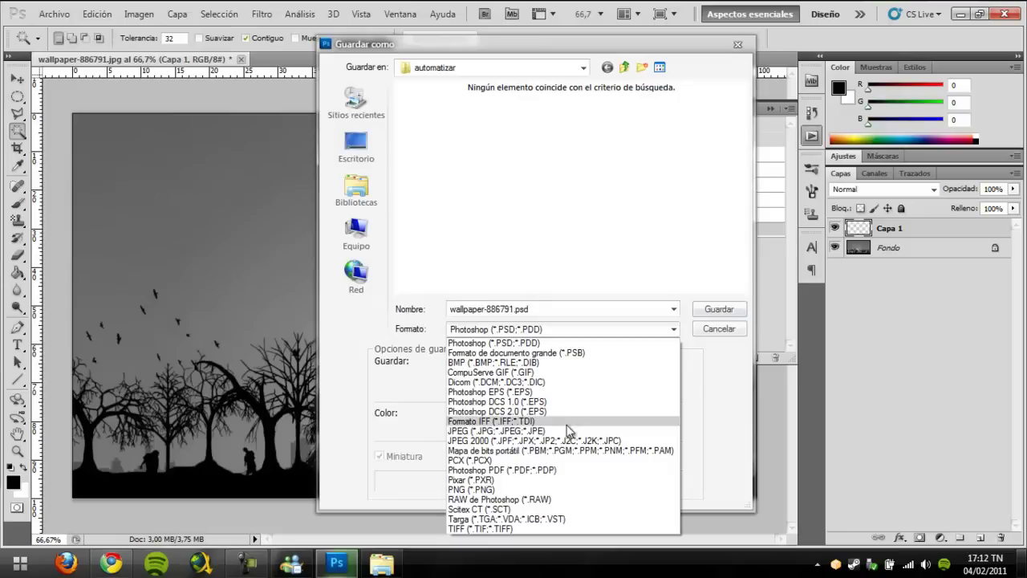
click(562, 431)
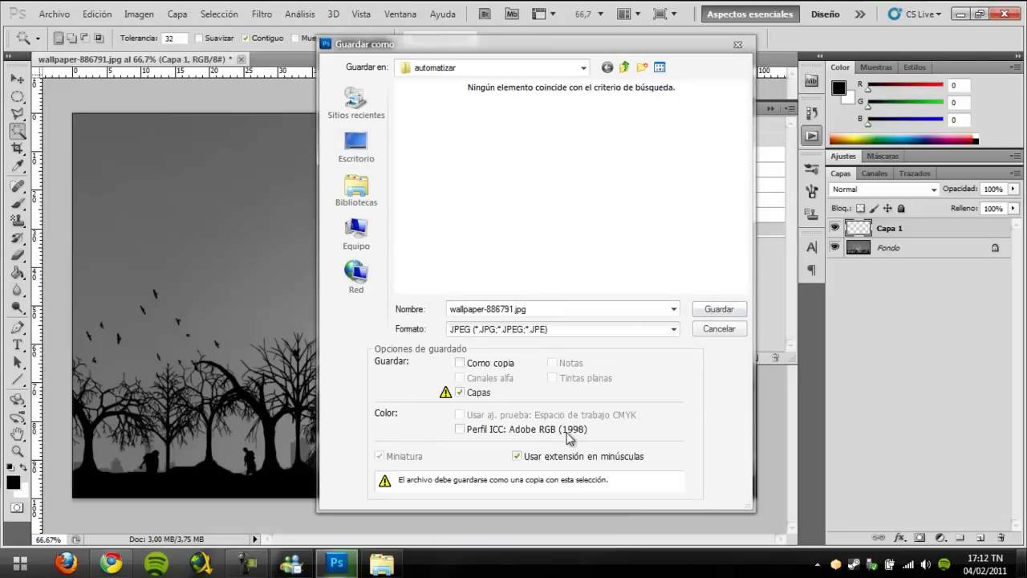
click(535, 310)
click(513, 308)
text(copia)
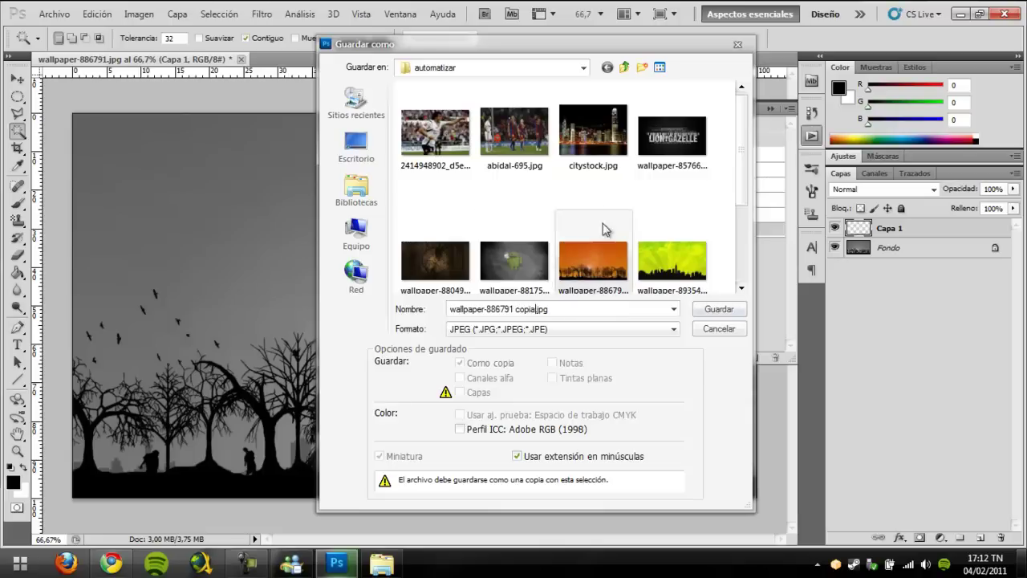
click(710, 309)
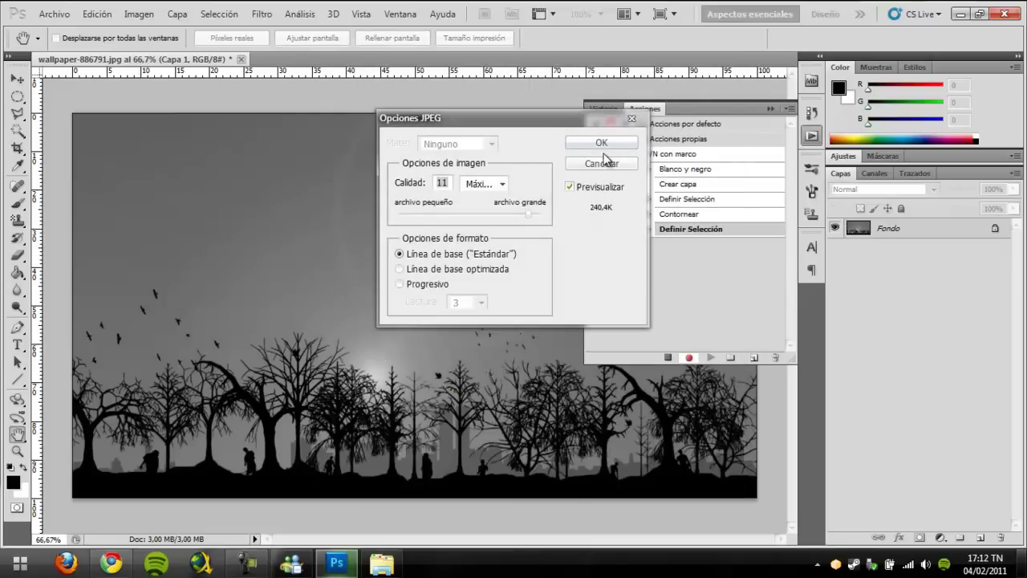
click(601, 143)
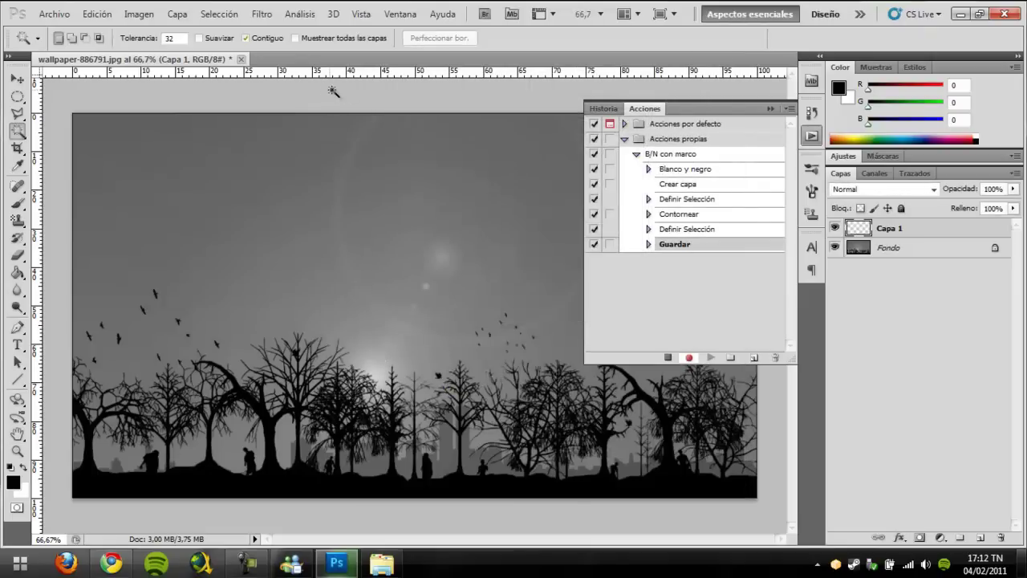
Close the wallpaper without saving changes and stop recording B/N con marco
click(242, 60)
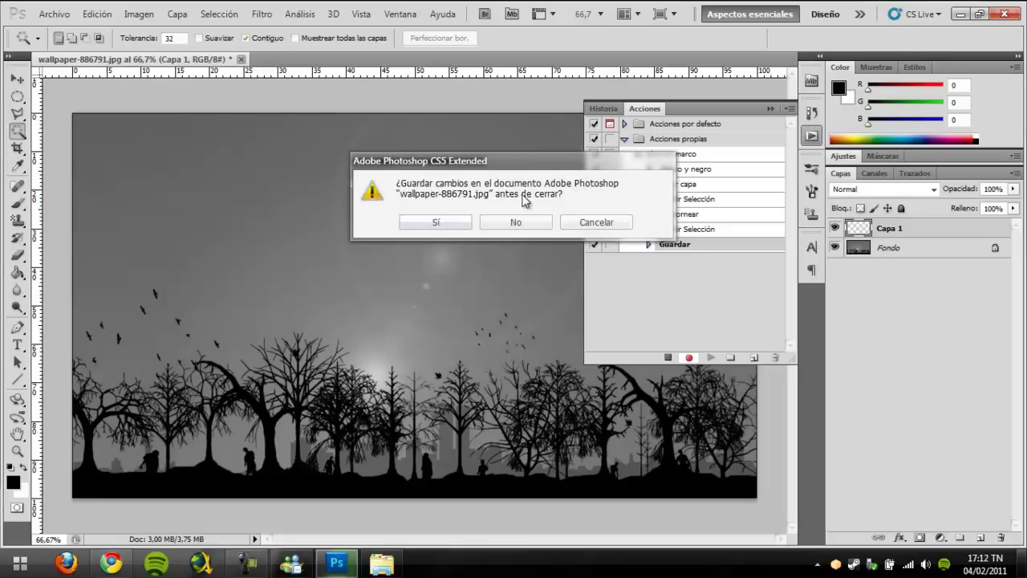
click(510, 228)
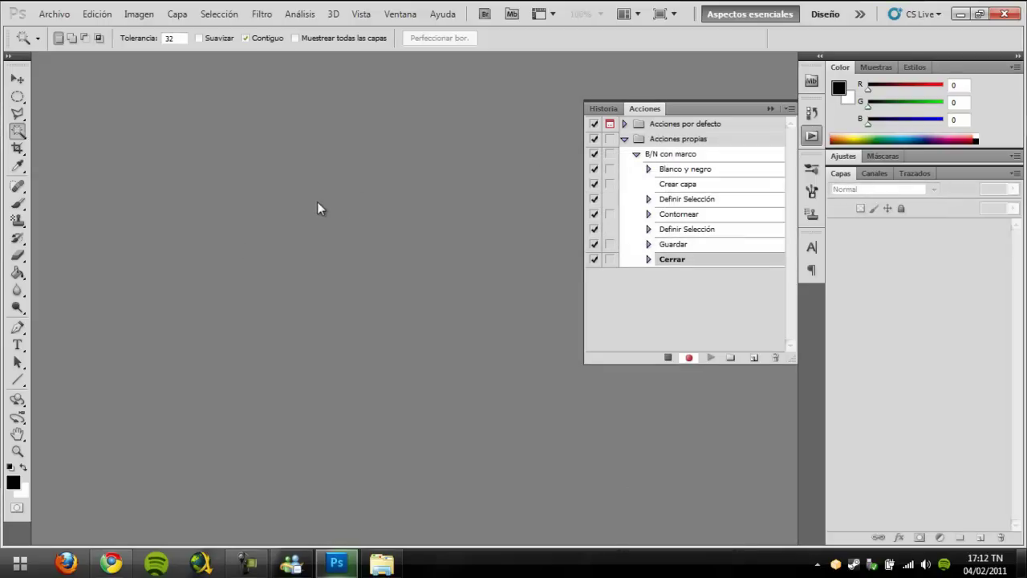
click(668, 358)
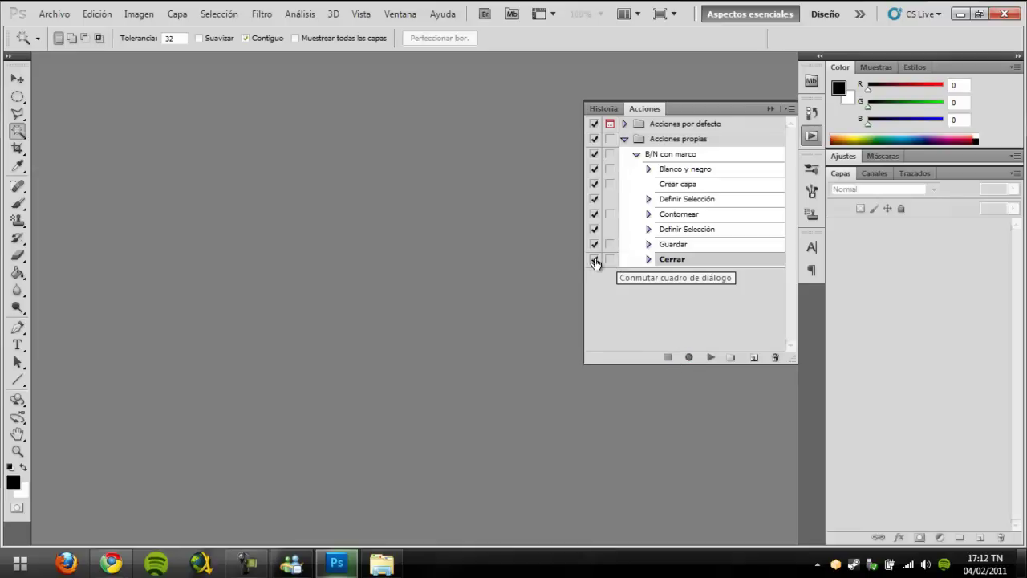
Batch-run B/N con marco on the automatizar folder with colour-profile warnings suppressed and no destination
click(53, 14)
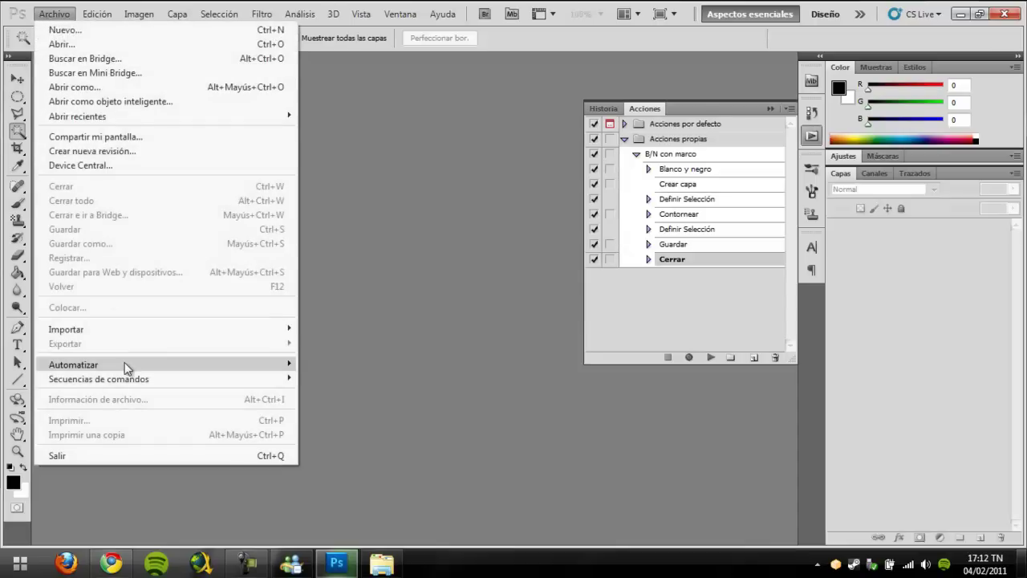
mouse_move(74, 364)
click(329, 366)
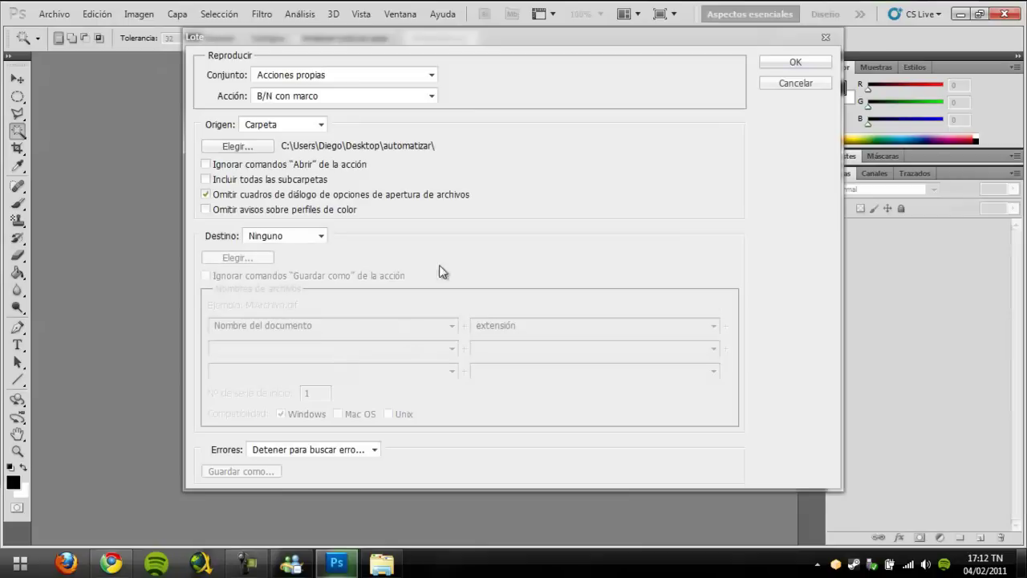
click(345, 96)
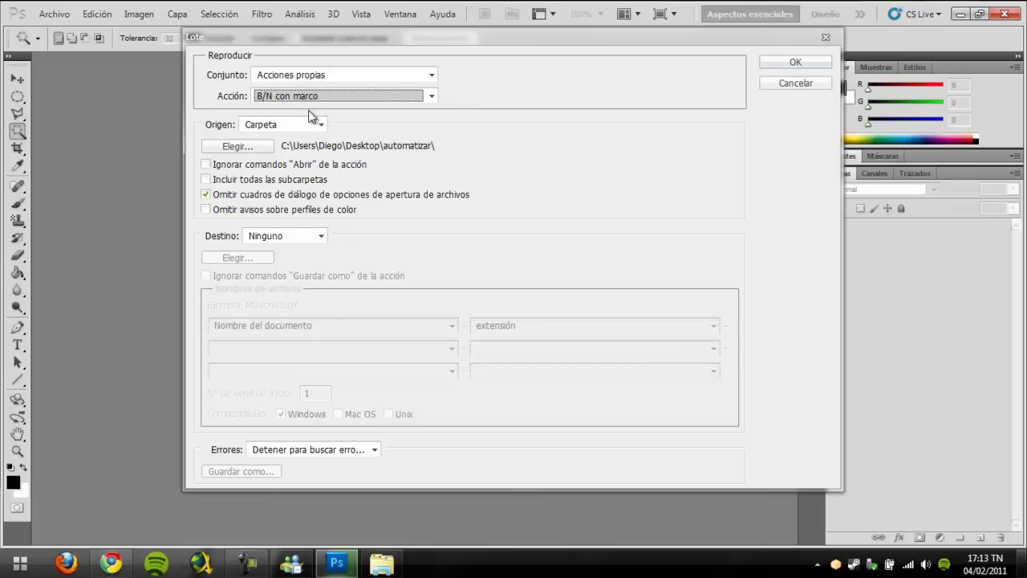
click(245, 146)
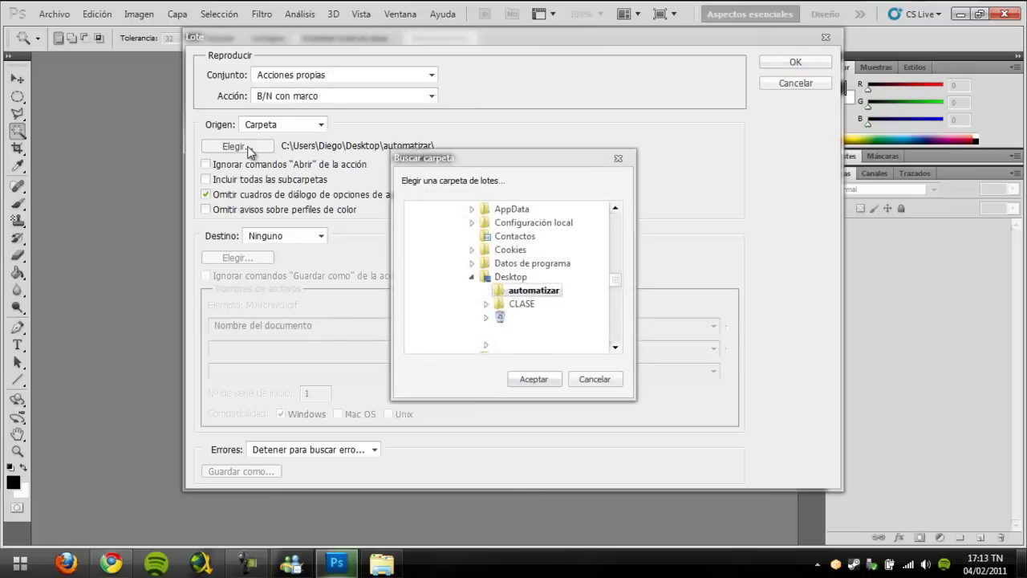
click(531, 378)
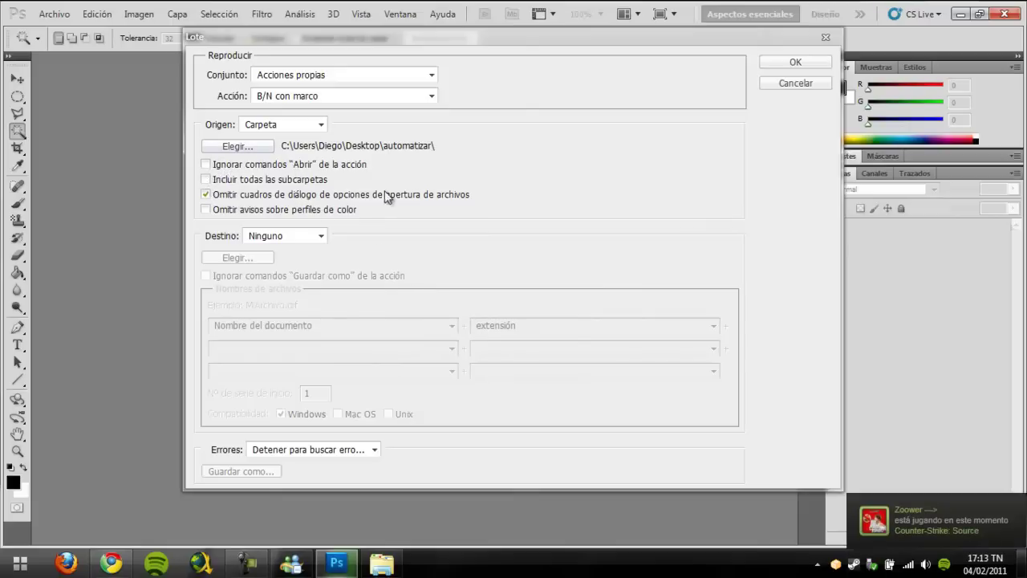
click(206, 209)
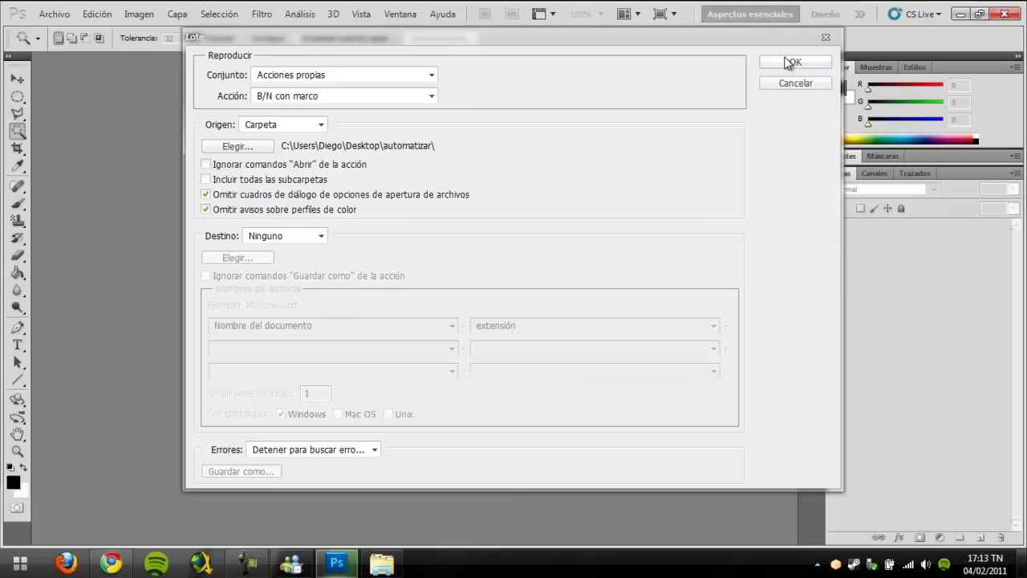
click(320, 235)
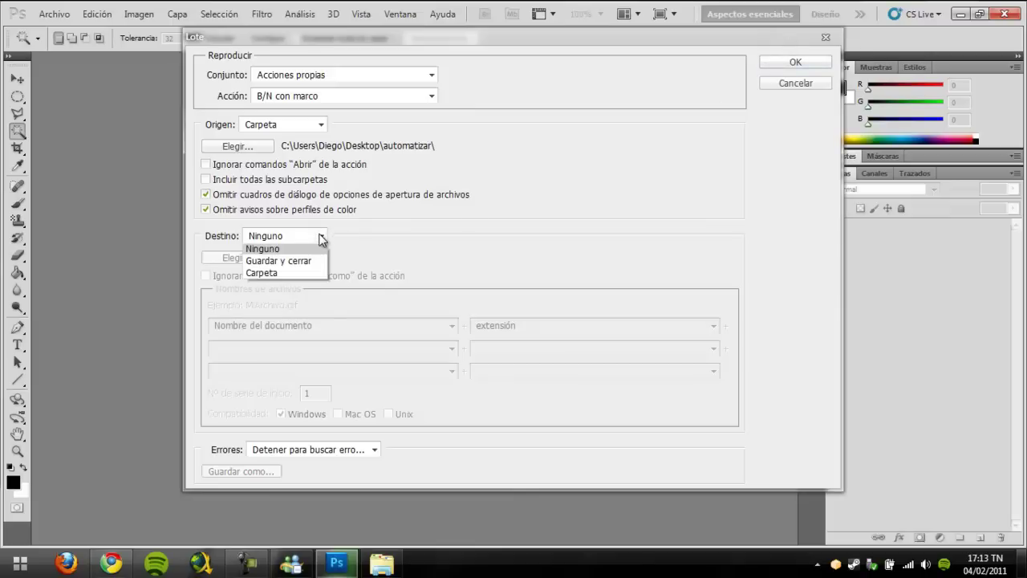
click(319, 231)
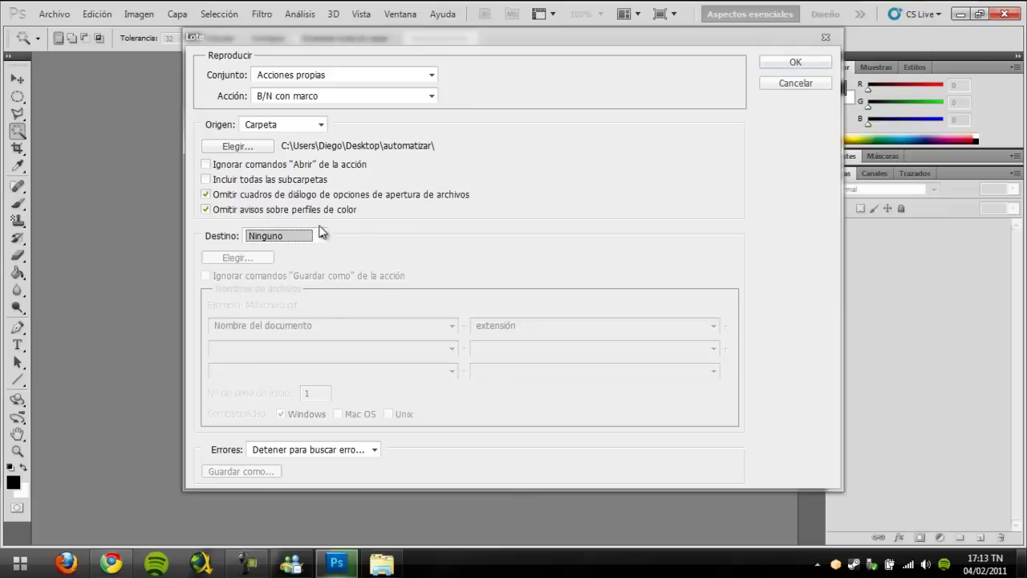
click(810, 64)
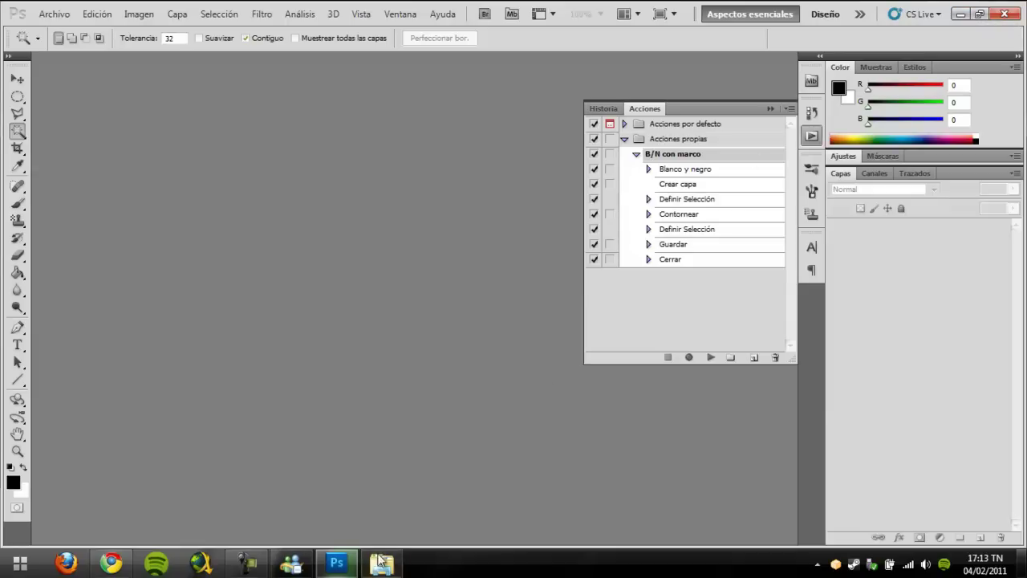
Return to the automatizar folder in Explorer and inspect the new copia JPEGs
click(381, 565)
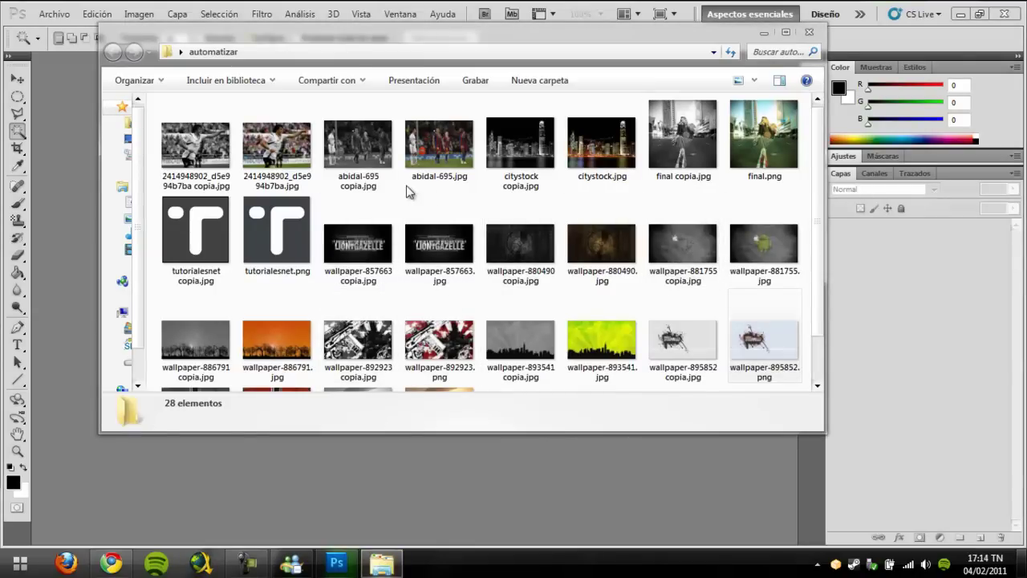
click(215, 165)
click(323, 152)
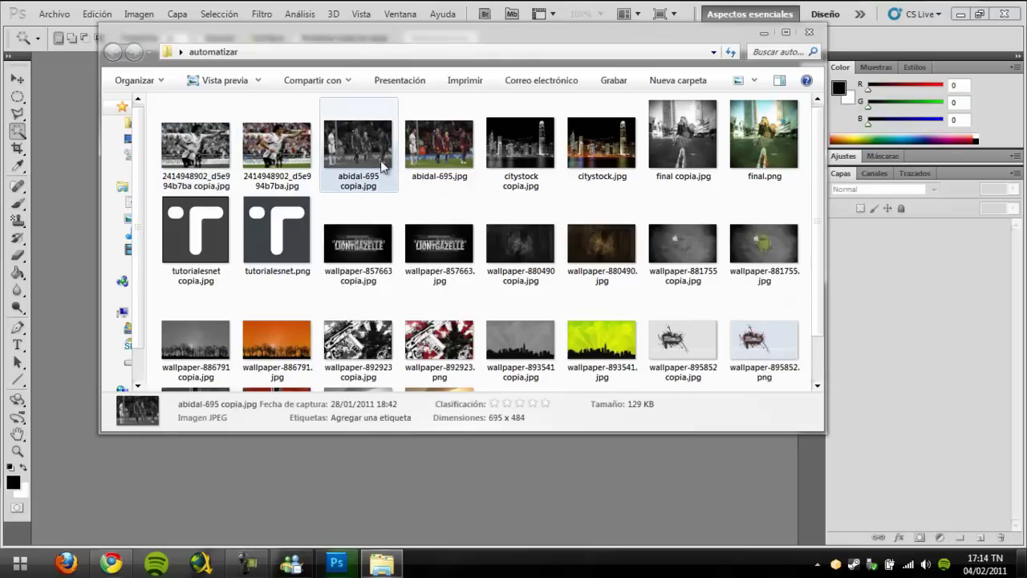
click(508, 127)
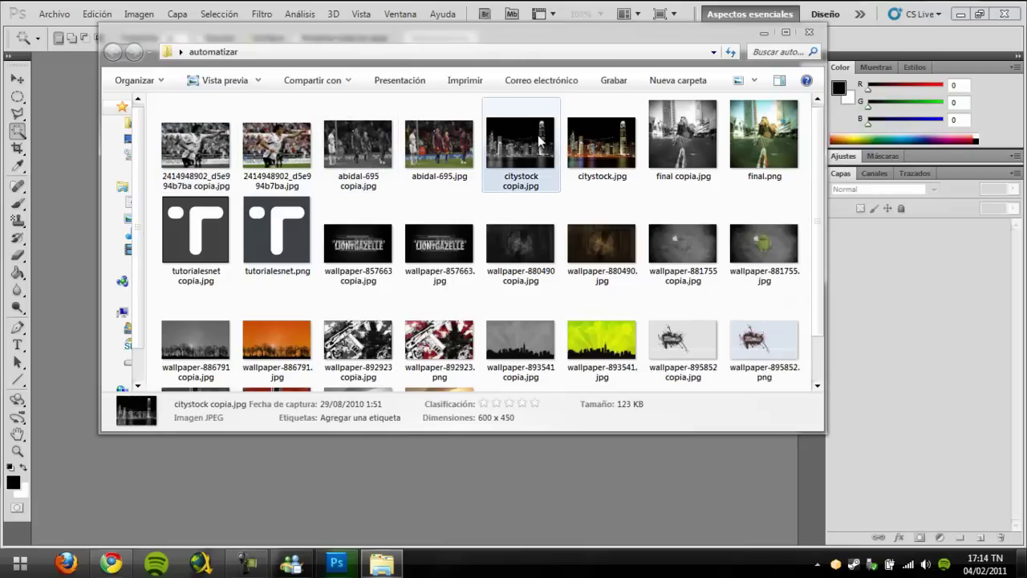
Preview final copia.jpg, then review the remaining original and copia files
double_click(677, 144)
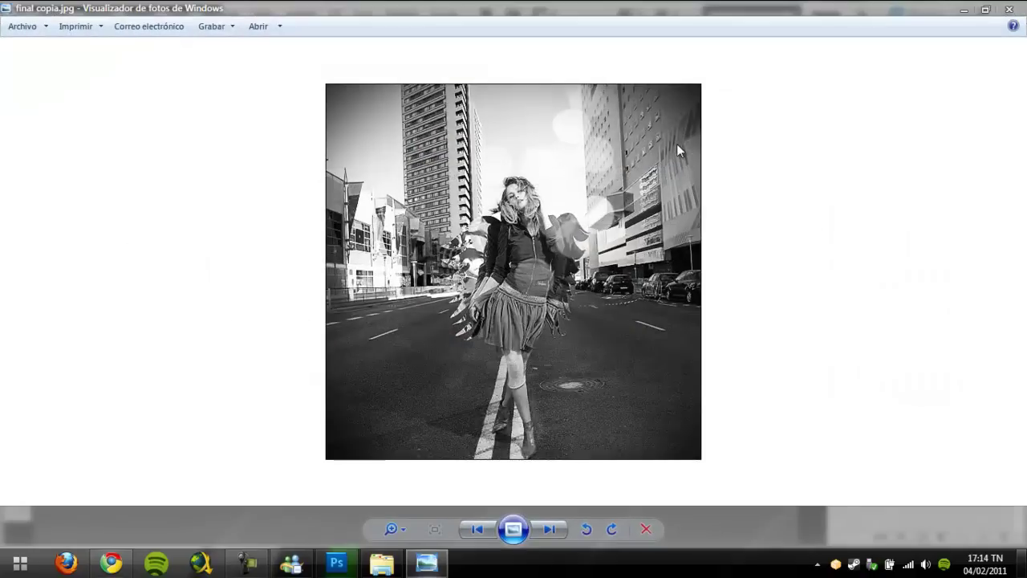
click(1009, 9)
click(599, 233)
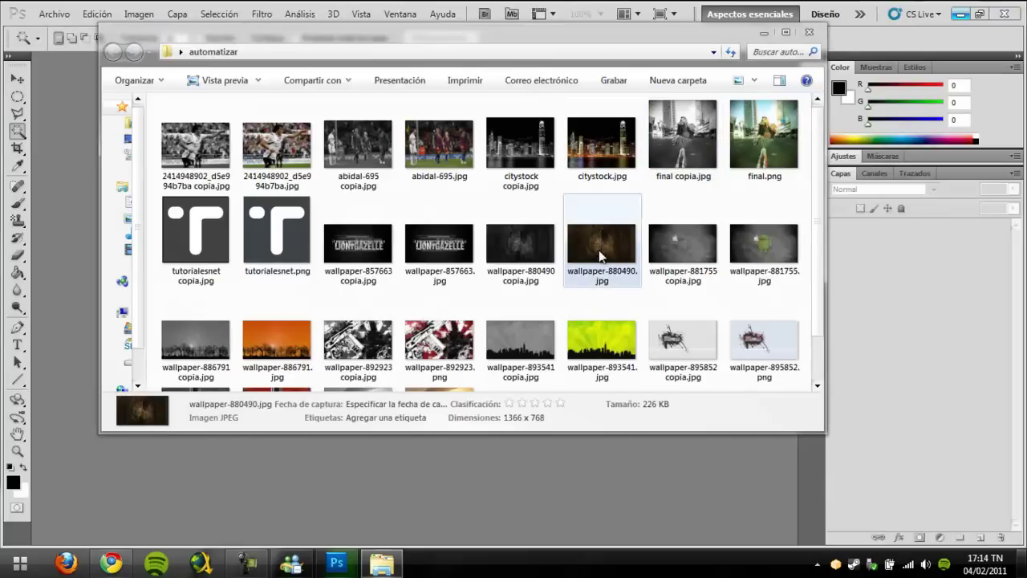
scroll(604, 299, down, 1)
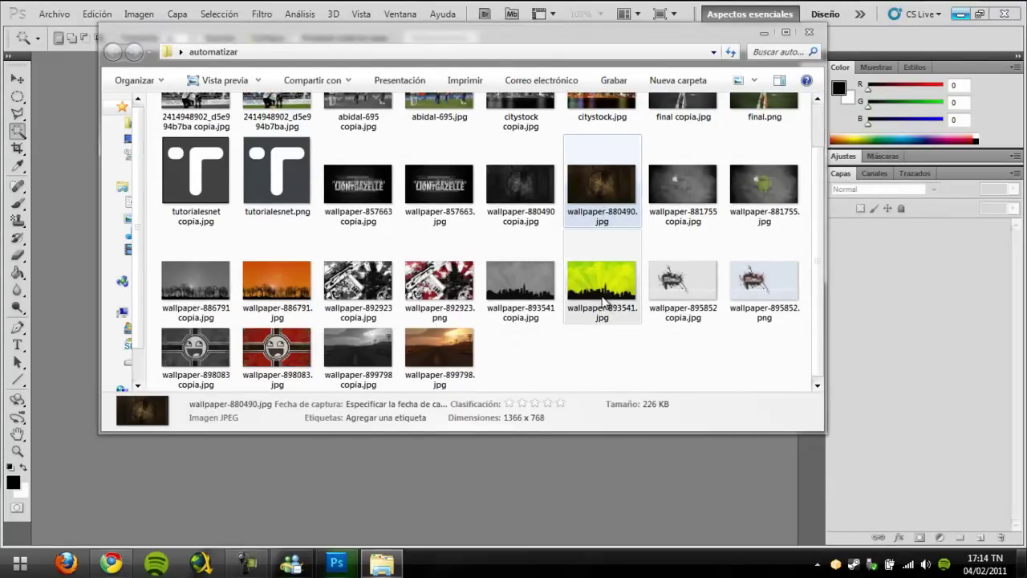
click(523, 343)
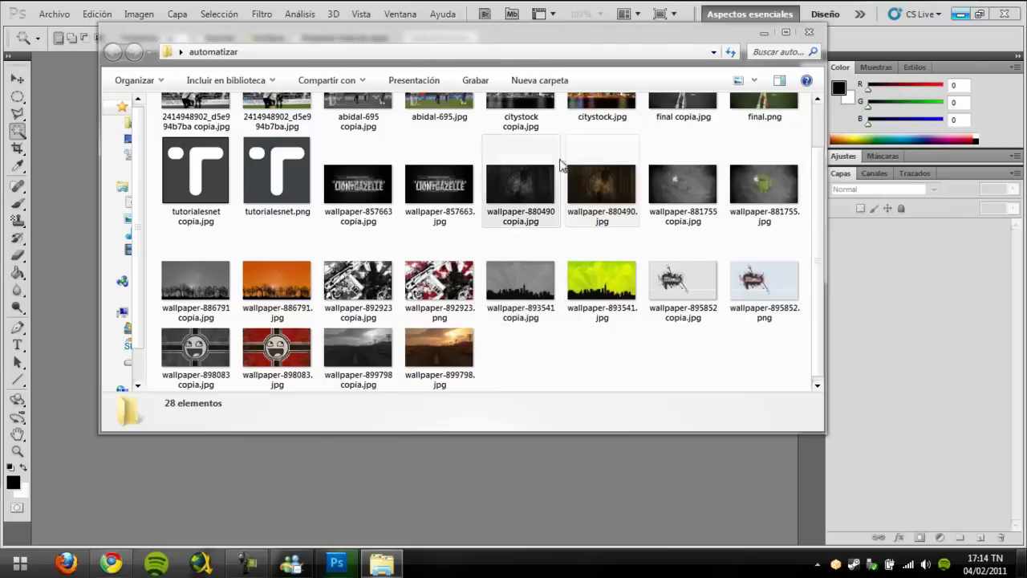
scroll(601, 304, up, 1)
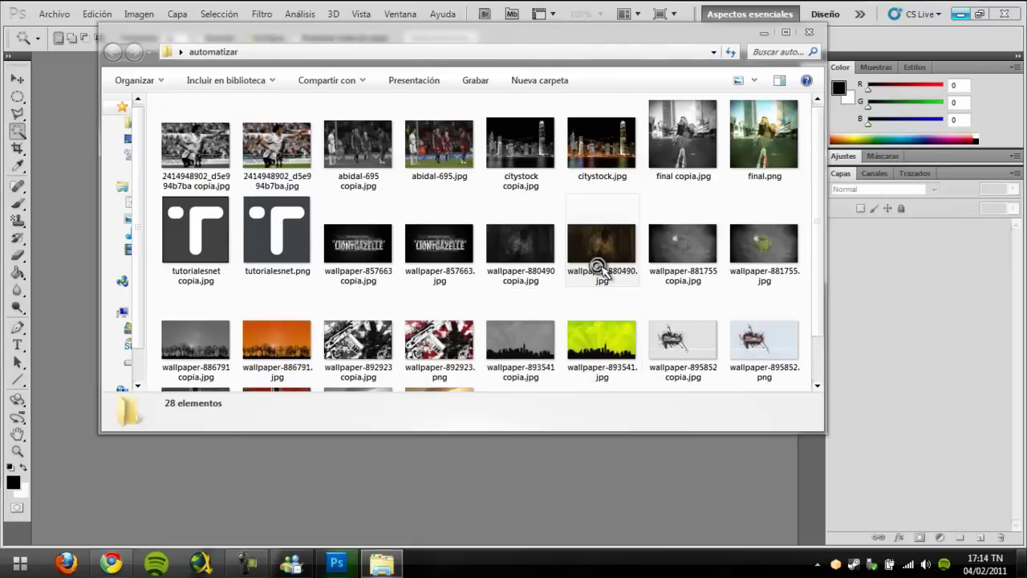